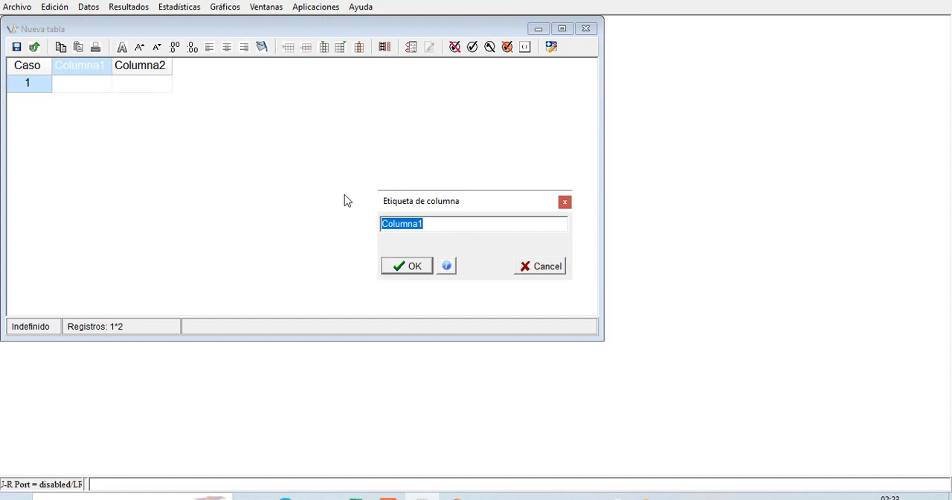
# - Label the new table's first column ZONA
pyautogui.write('zona')
pyautogui.press('BackSpace')
pyautogui.press('BackSpace')
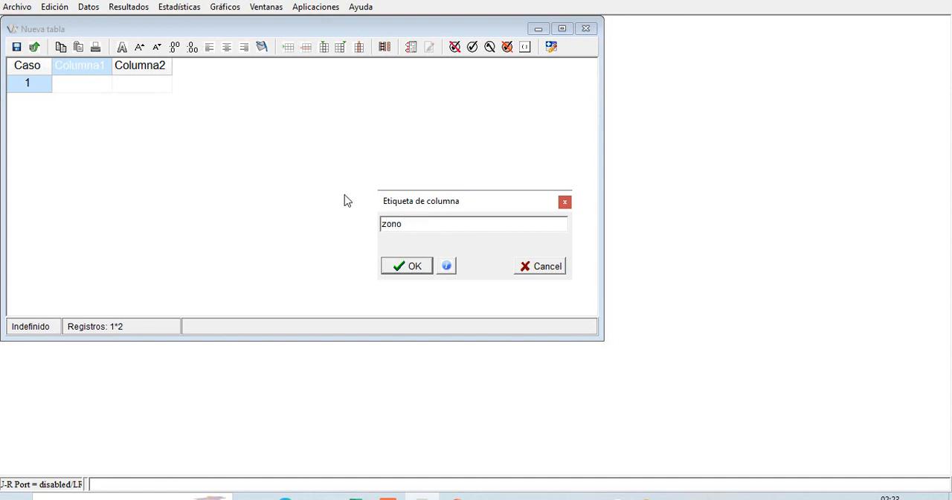
pyautogui.press('BackSpace')
pyautogui.press('BackSpace')
pyautogui.write('ZONA')
pyautogui.press('Return')
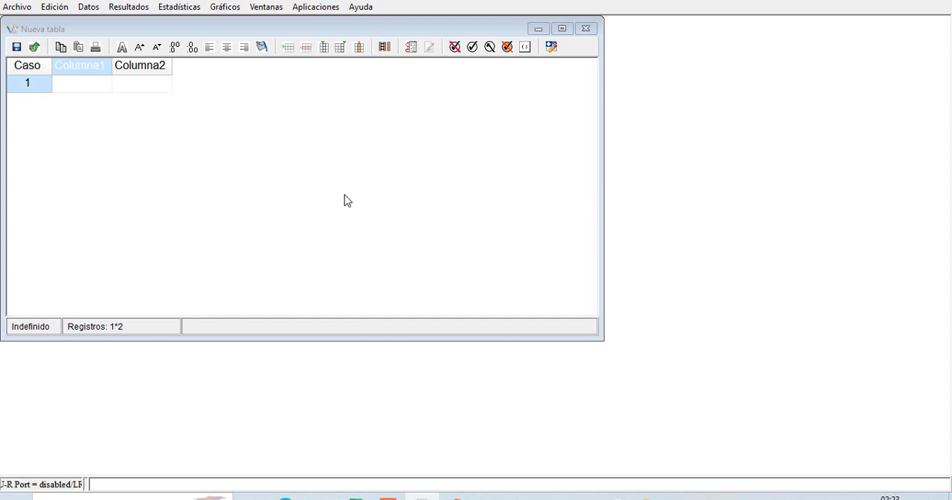
# - Rename the new table's second column to CONTEO
pyautogui.doubleClick(137, 67)
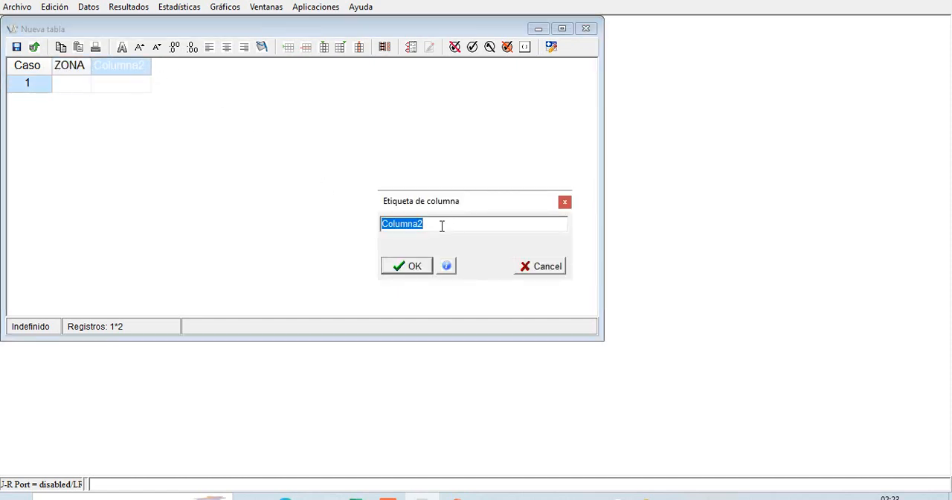
pyautogui.write('DATOS')
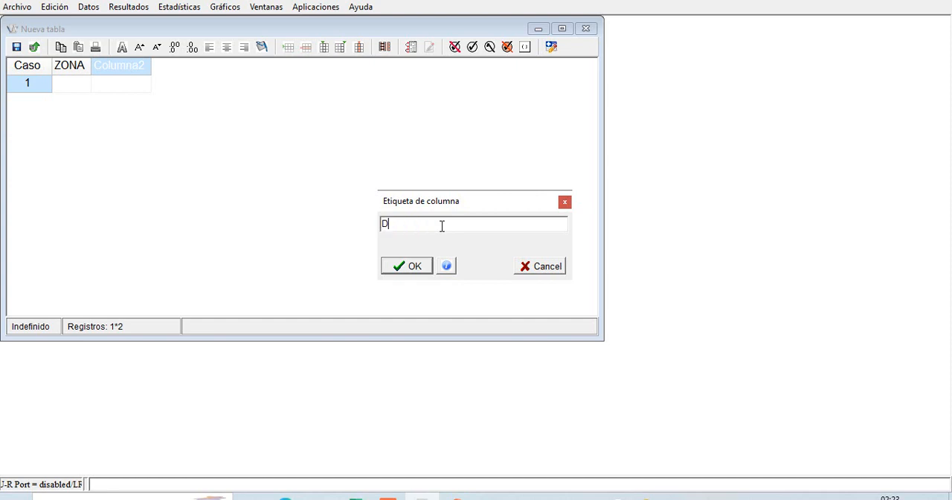
pyautogui.press('BackSpace')
pyautogui.press('BackSpace')
pyautogui.press('BackSpace')
pyautogui.press('BackSpace')
pyautogui.press('BackSpace')
pyautogui.write('CONTEO')
pyautogui.press('Return')
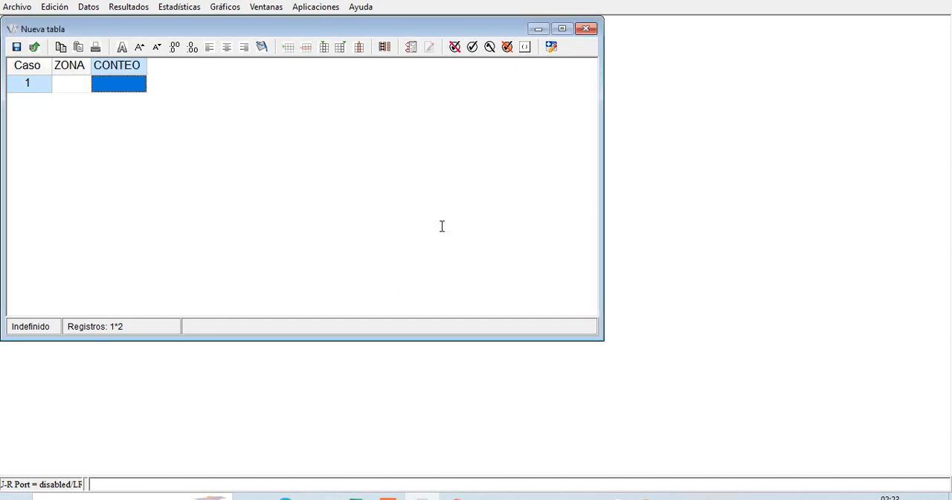
# - Paste the copied zone and count data starting at the first ZONA cell, and maximize the table window to review the rows
pyautogui.click(86, 88)
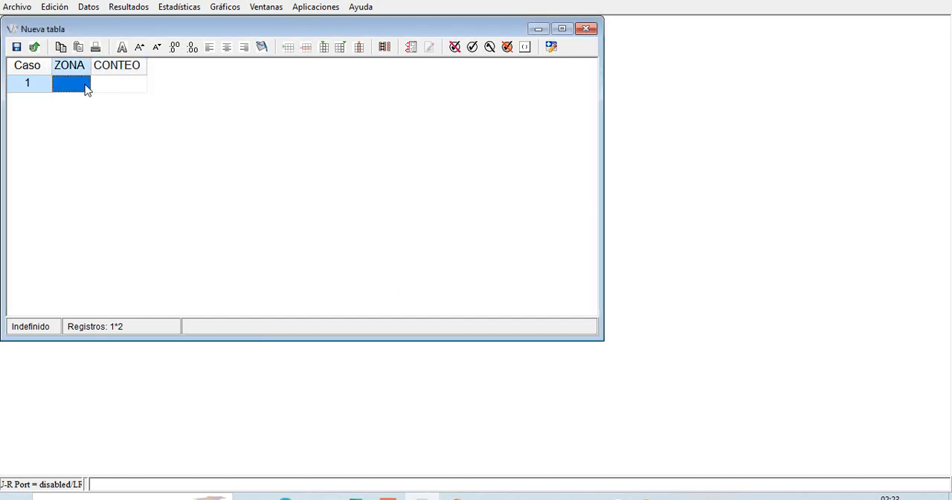
pyautogui.hotkey('ctrl', 'v')
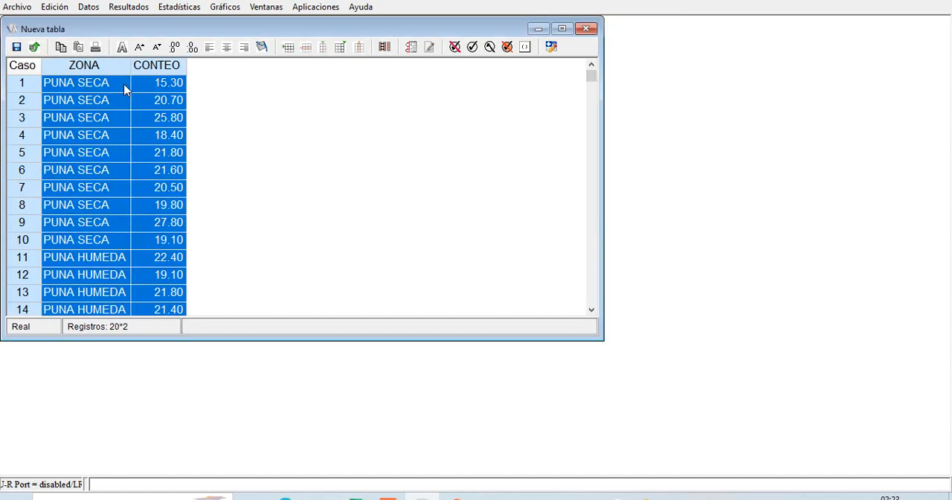
pyautogui.click(561, 29)
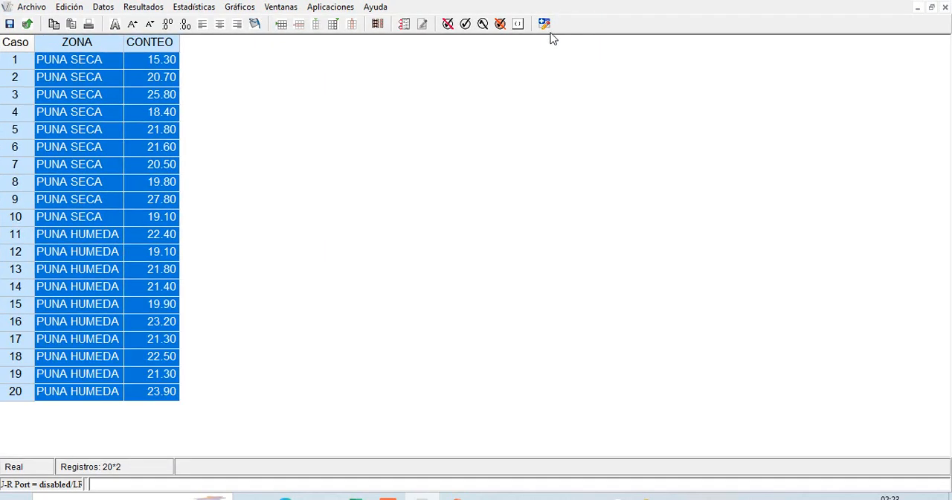
pyautogui.click(26, 66)
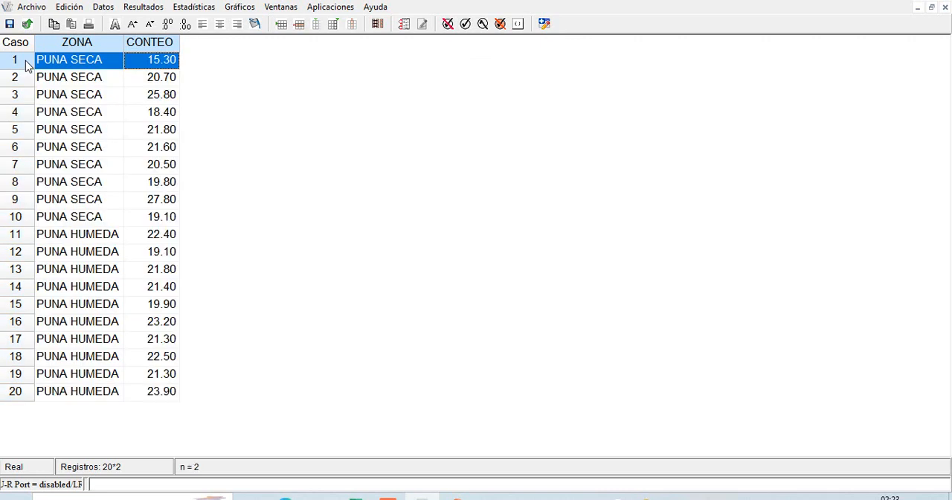
pyautogui.moveTo(26, 65); pyautogui.dragTo(29, 394)
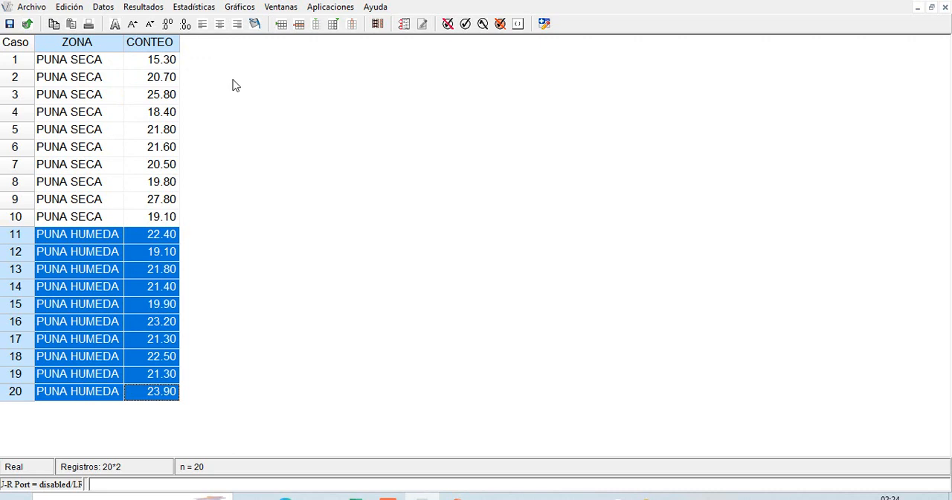
pyautogui.click(88, 64)
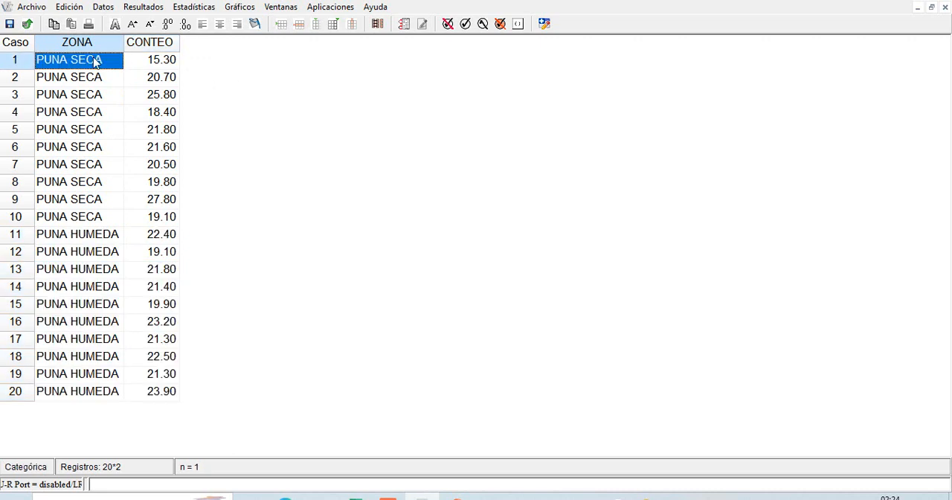
# - Set up an independent-samples t test with CONTEO as the variable and ZONA as the classification criterion
pyautogui.click(203, 9)
pyautogui.moveTo(325, 146)
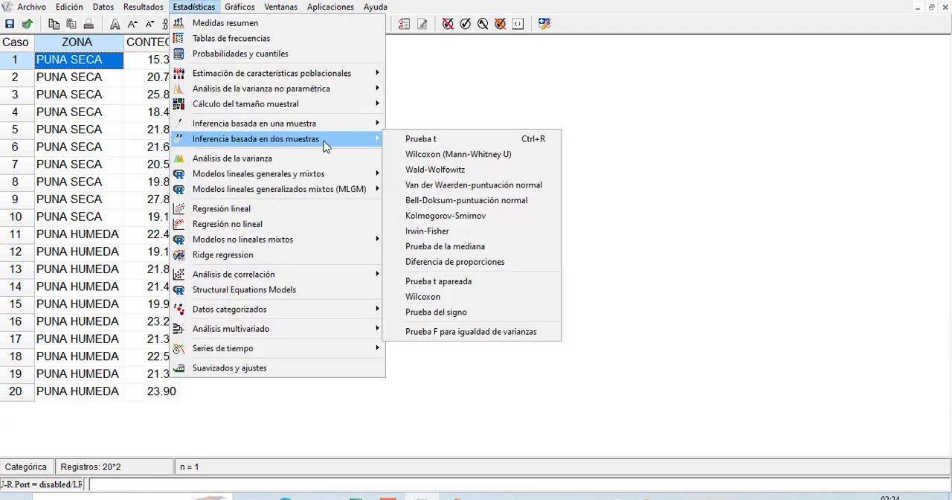
pyautogui.click(418, 140)
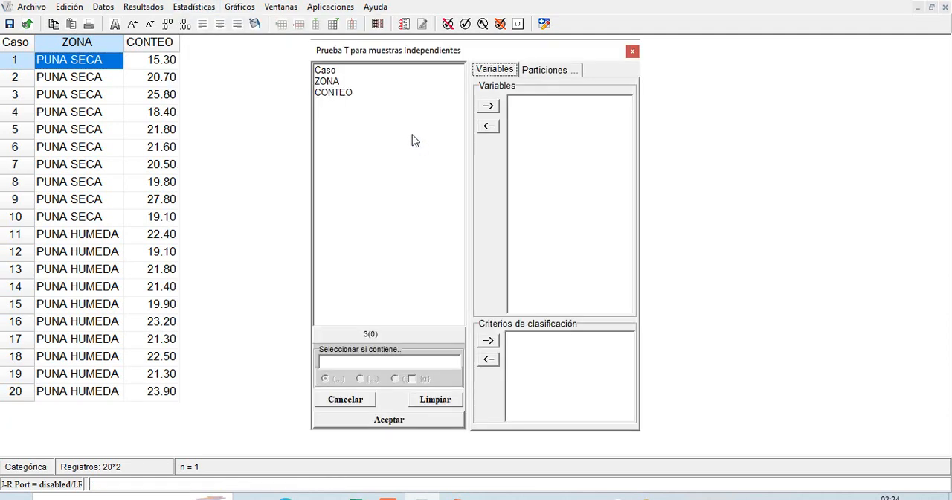
pyautogui.click(361, 82)
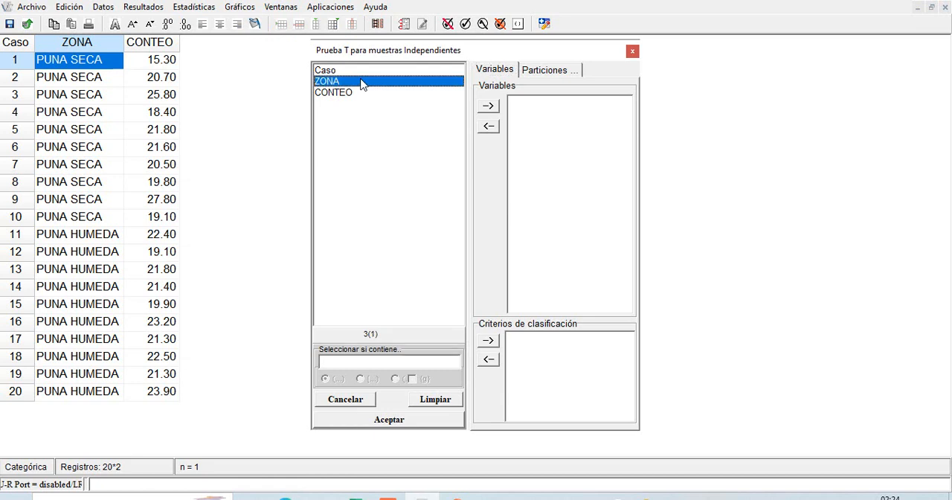
pyautogui.click(490, 342)
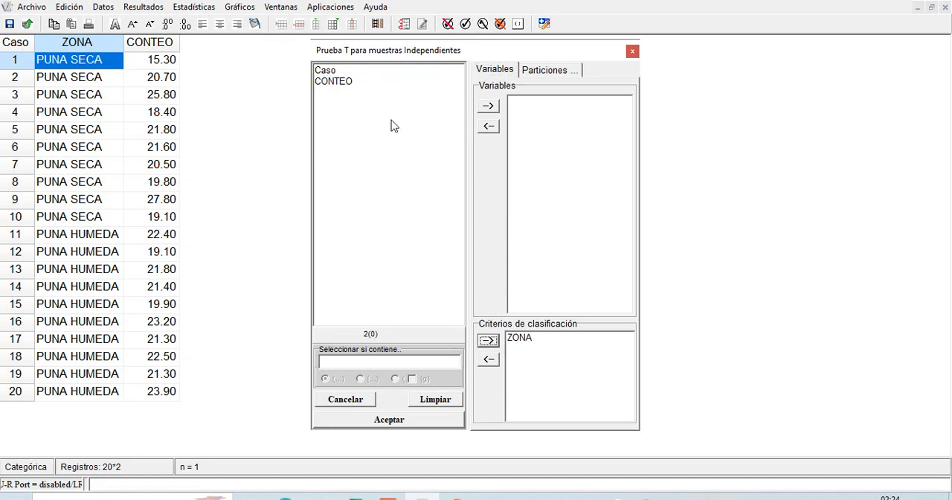
pyautogui.click(359, 83)
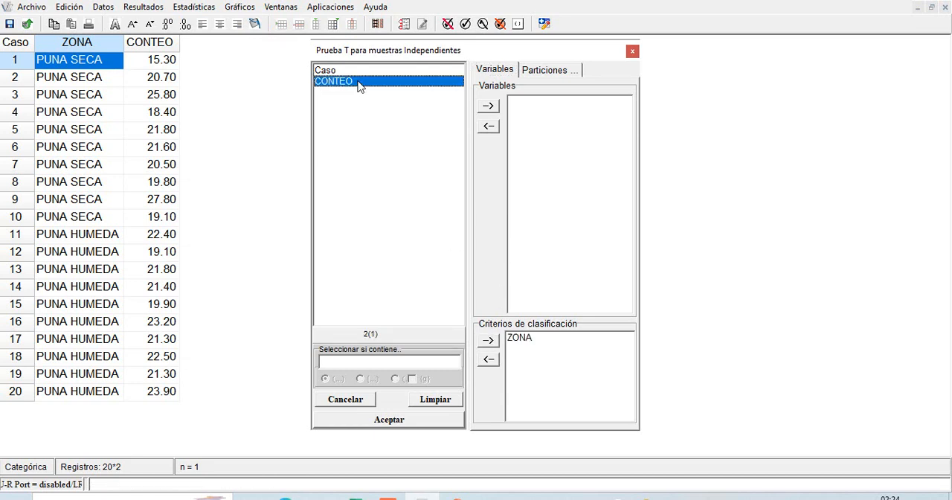
pyautogui.click(489, 107)
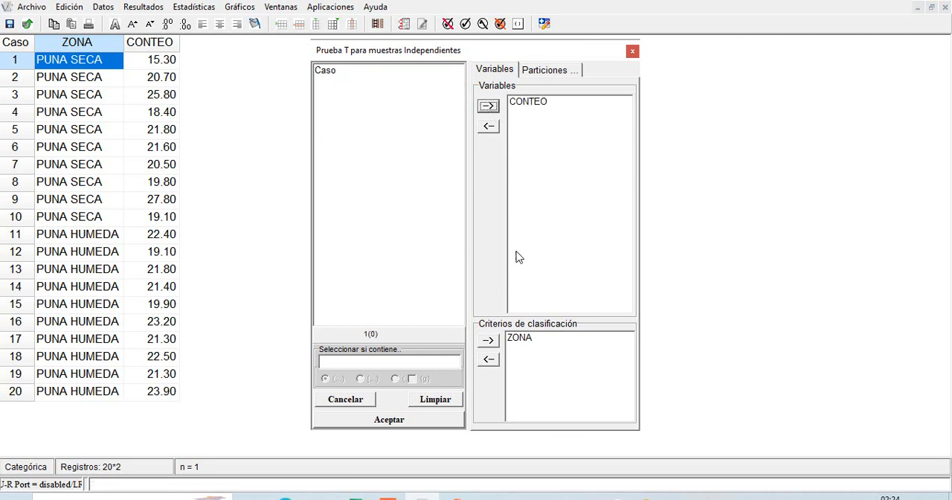
pyautogui.click(394, 420)
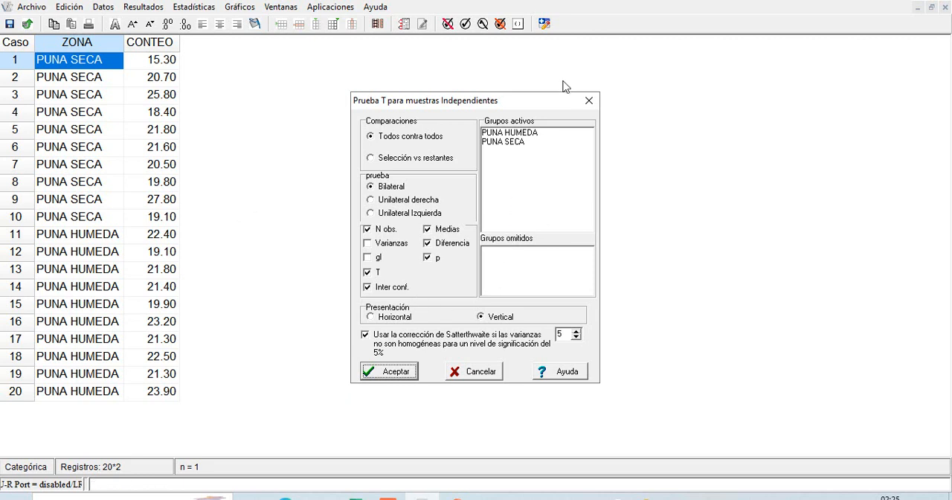
# - Run the t test with the results presented in the Vertical layout
pyautogui.click(396, 318)
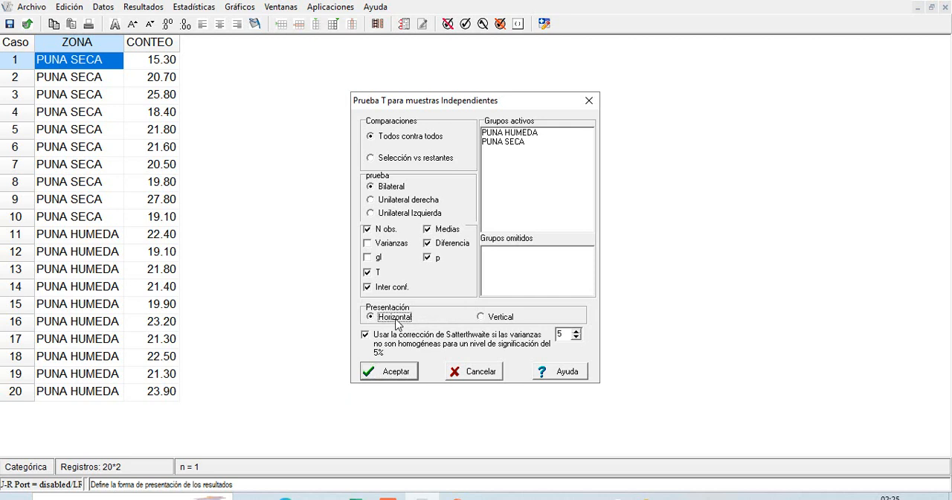
pyautogui.click(483, 318)
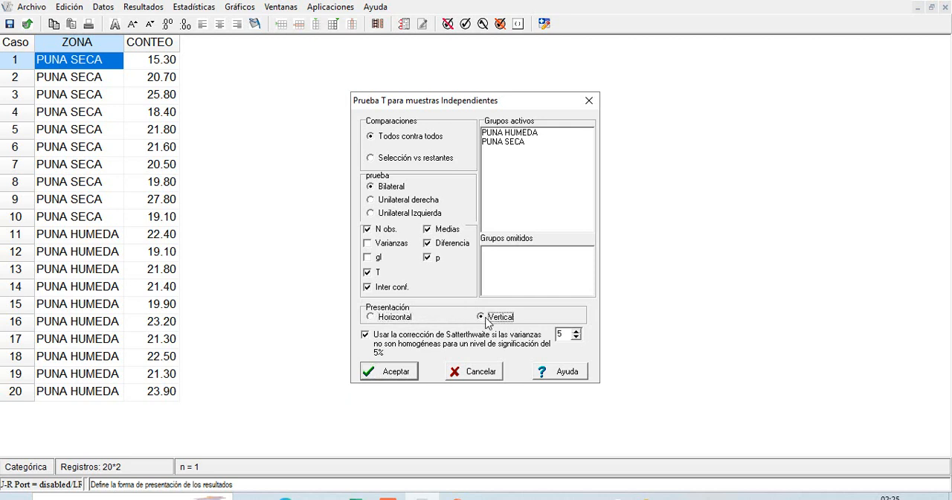
pyautogui.click(405, 369)
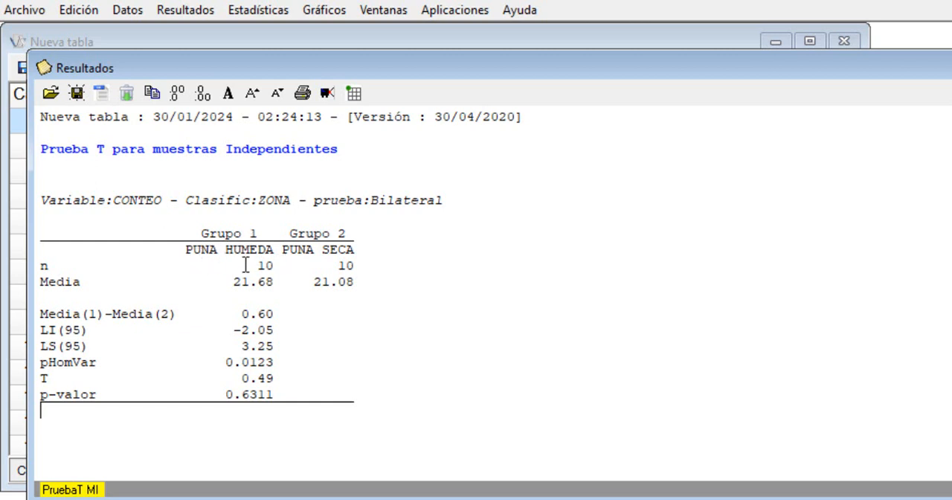
# - Examine the sample sizes and means of both zones, the T statistic and the p-value in the t test results
pyautogui.moveTo(249, 265); pyautogui.dragTo(277, 266)
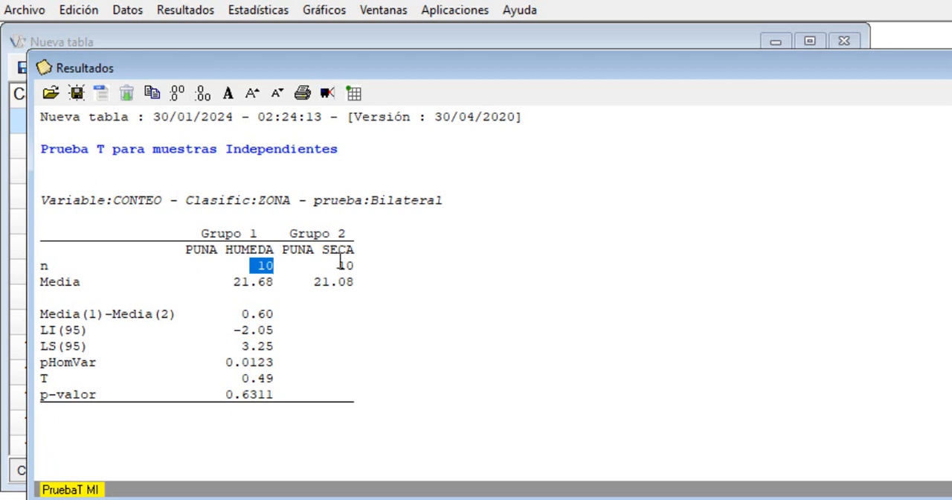
pyautogui.moveTo(338, 266); pyautogui.dragTo(364, 264)
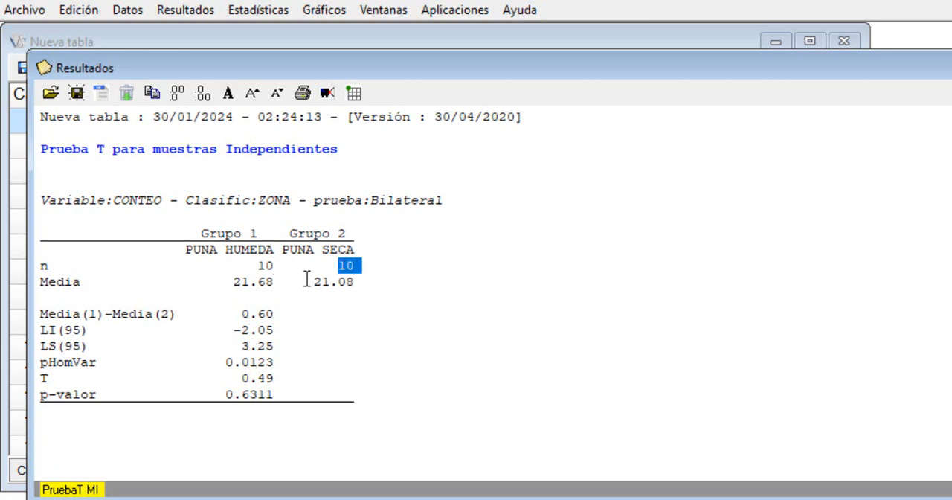
pyautogui.moveTo(233, 282); pyautogui.dragTo(279, 283)
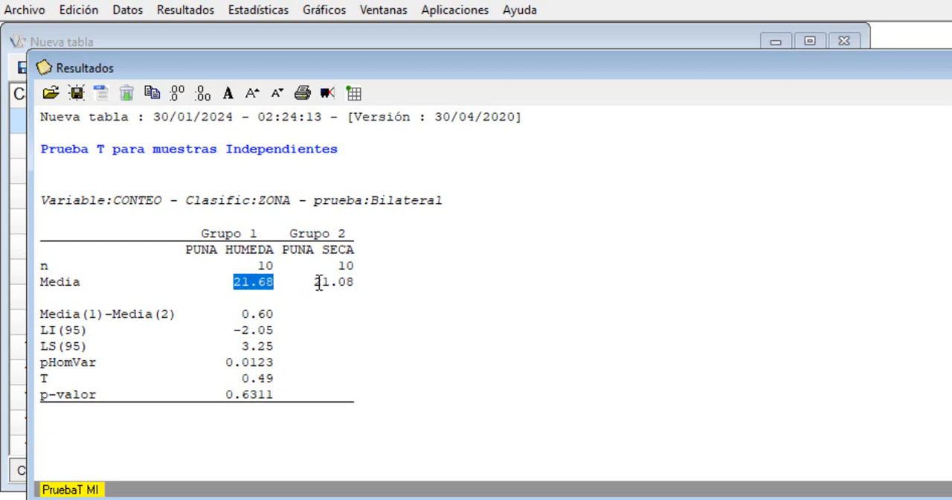
pyautogui.moveTo(315, 283); pyautogui.dragTo(362, 283)
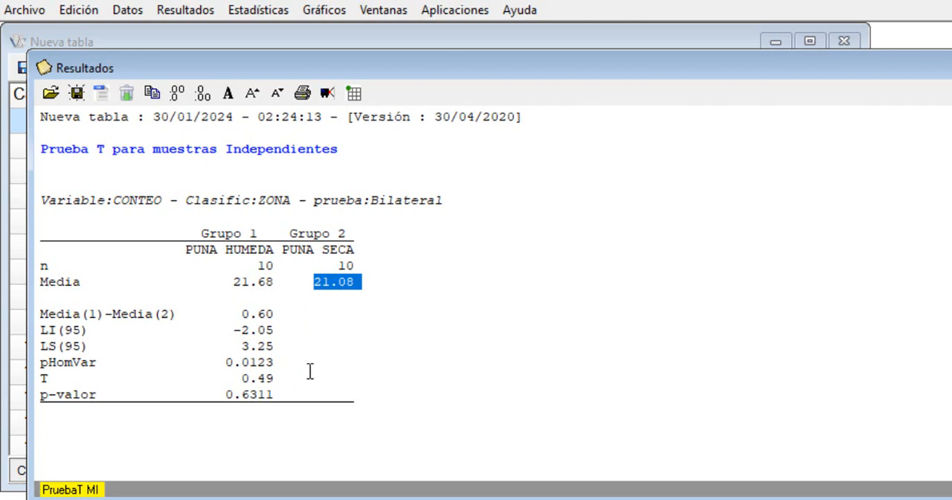
pyautogui.moveTo(285, 379); pyautogui.dragTo(240, 380)
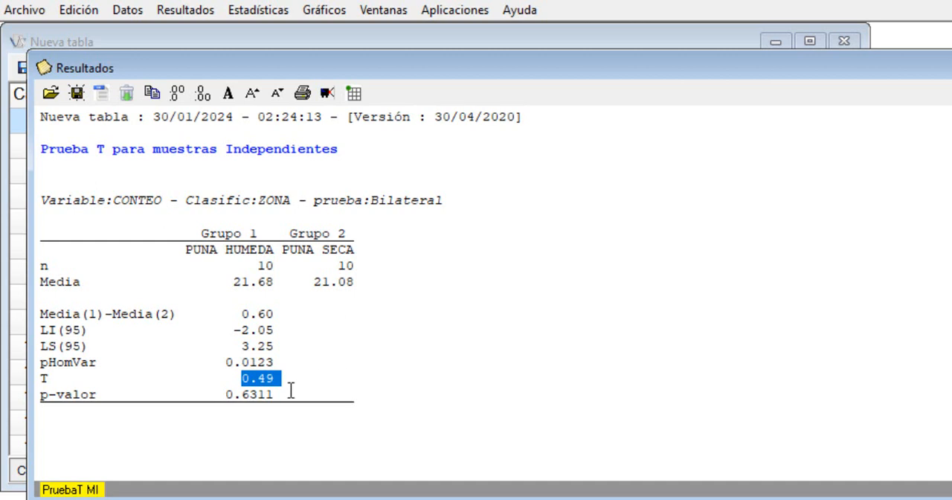
pyautogui.moveTo(283, 394); pyautogui.dragTo(226, 395)
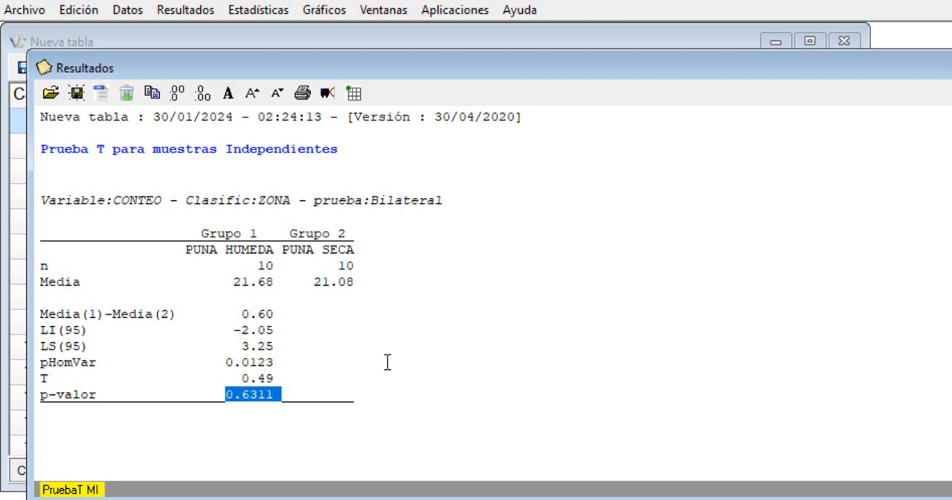
pyautogui.click(324, 392)
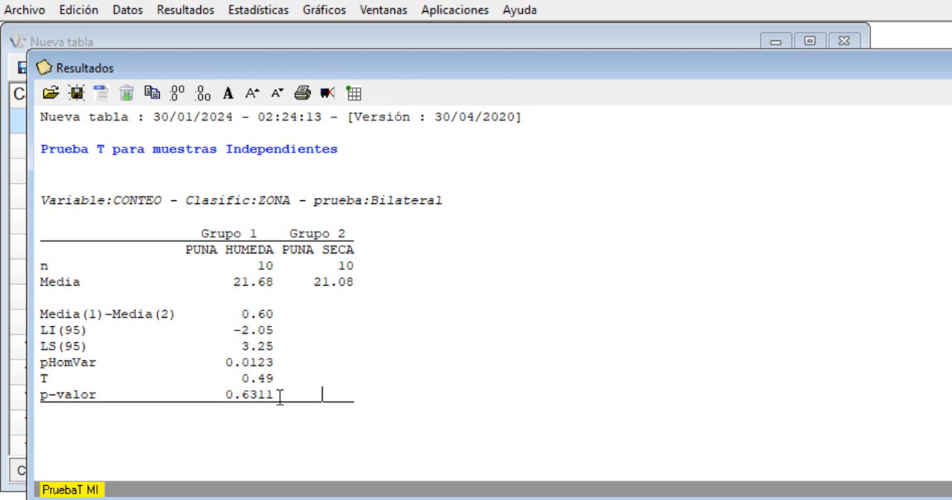
pyautogui.moveTo(284, 392); pyautogui.dragTo(224, 394)
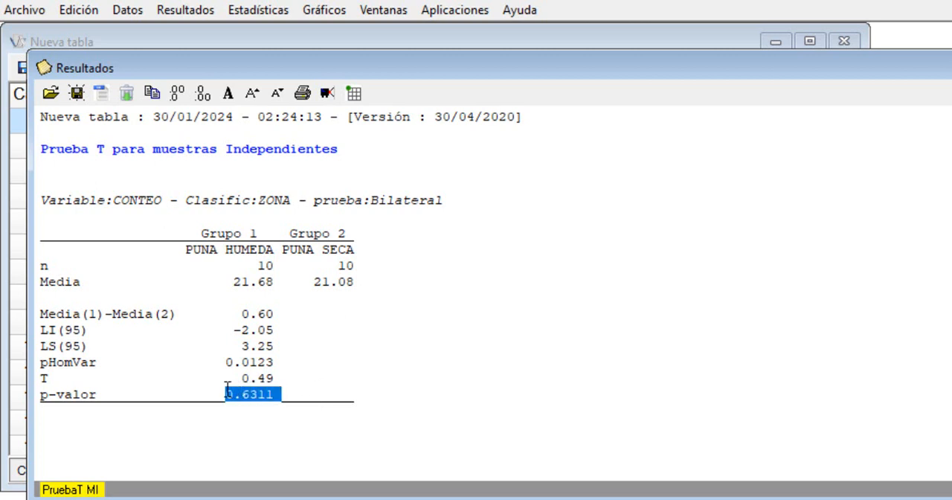
pyautogui.click(292, 392)
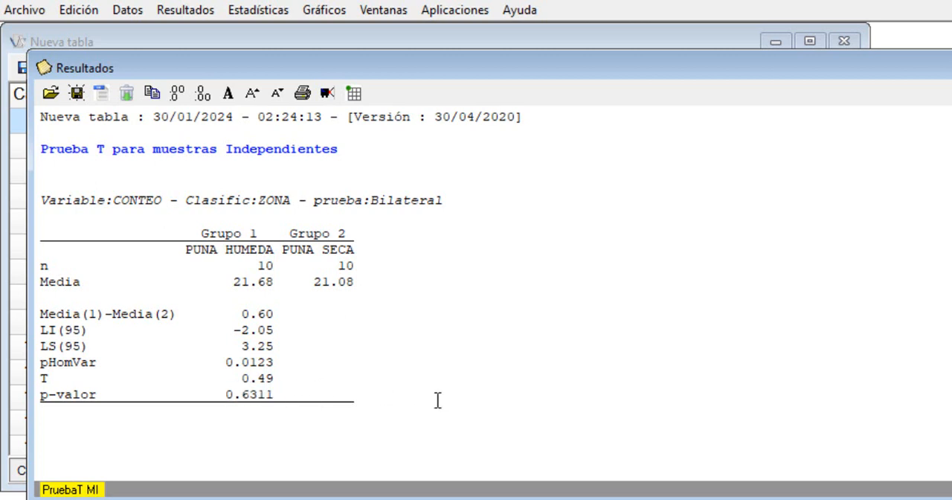